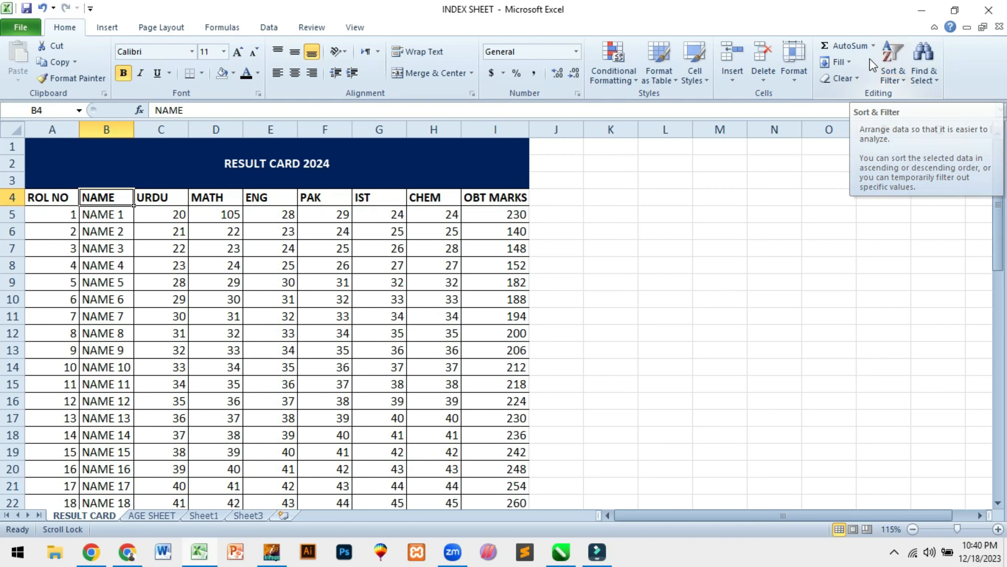
left_click(618, 233)
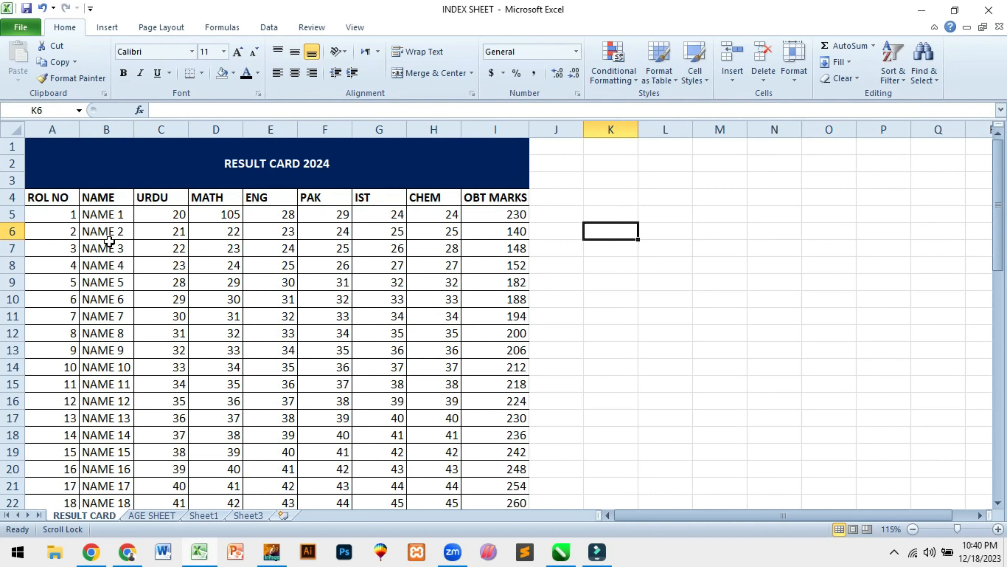
left_click(104, 201)
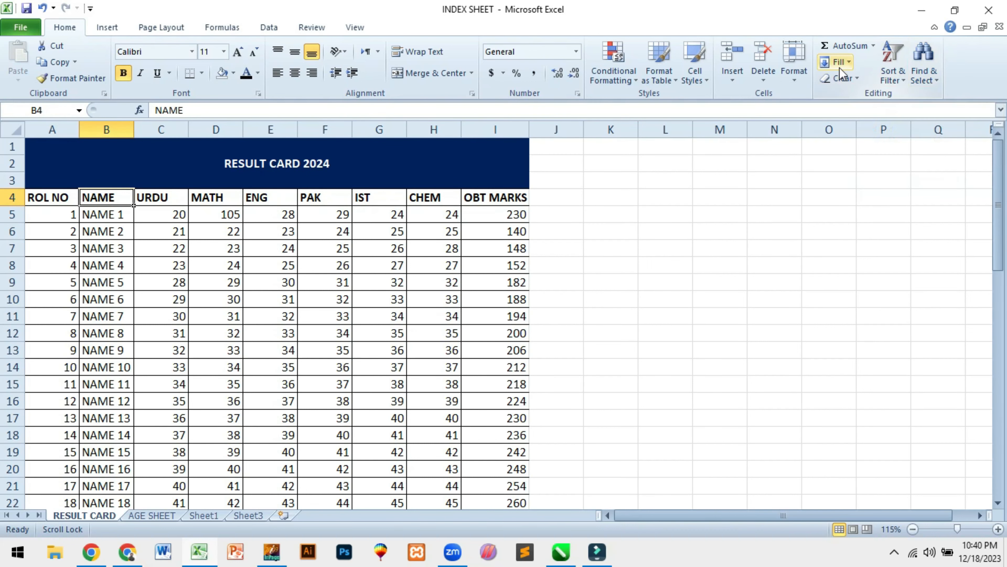
left_click(724, 204)
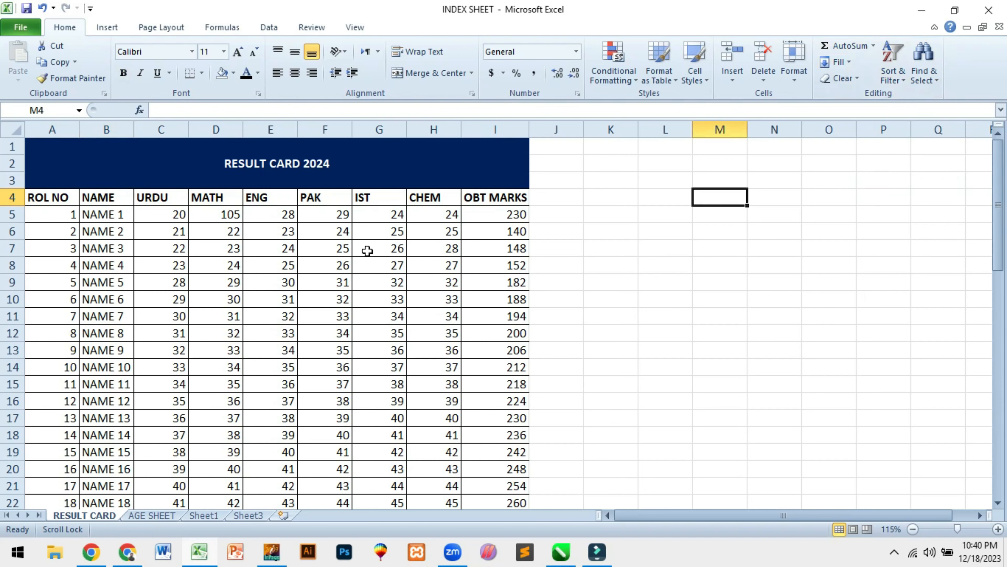
Step: Starting from the NAME header, find the next cell containing the student name already set as the search term
left_click(113, 197)
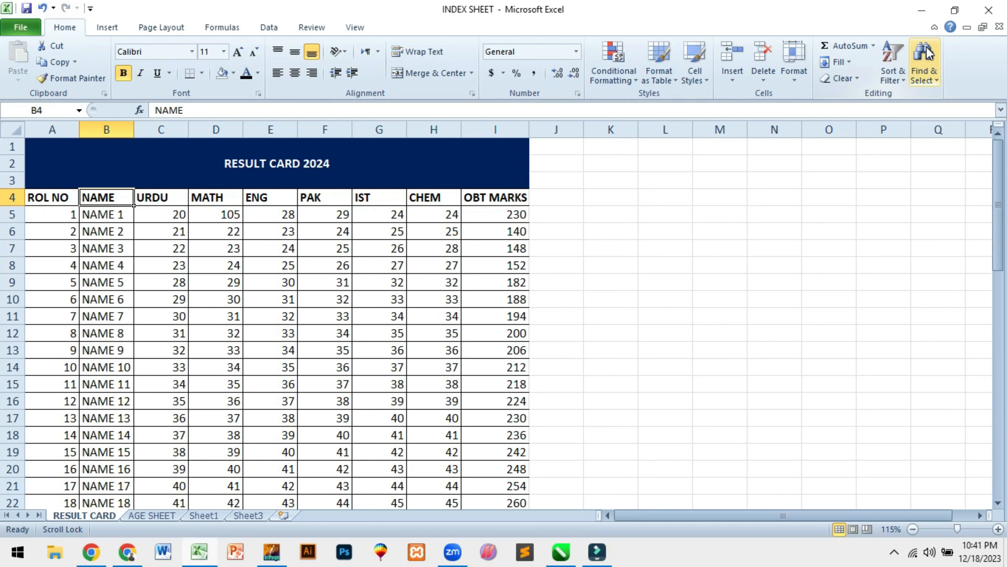
left_click(924, 59)
left_click(901, 95)
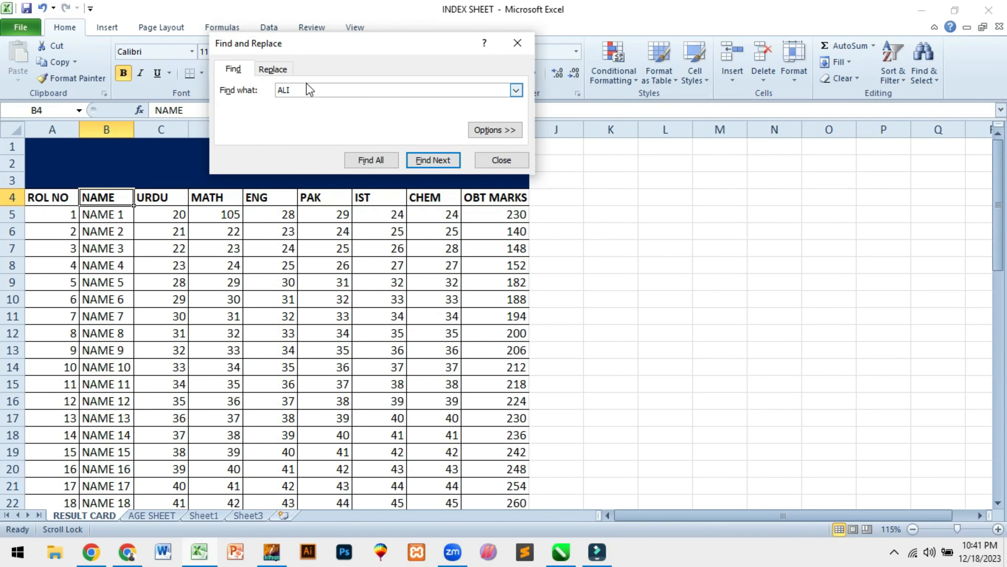
key("Return")
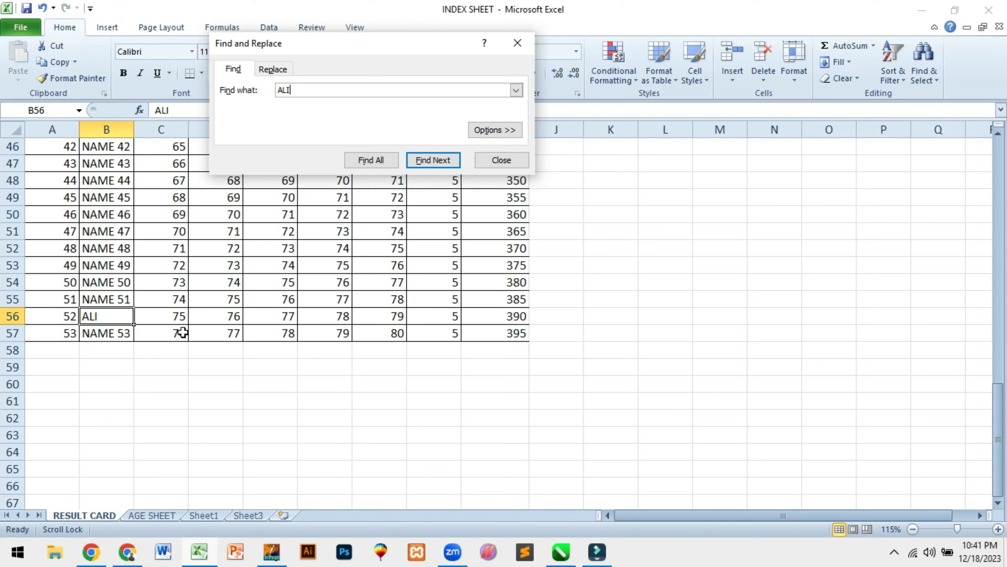
left_click(501, 160)
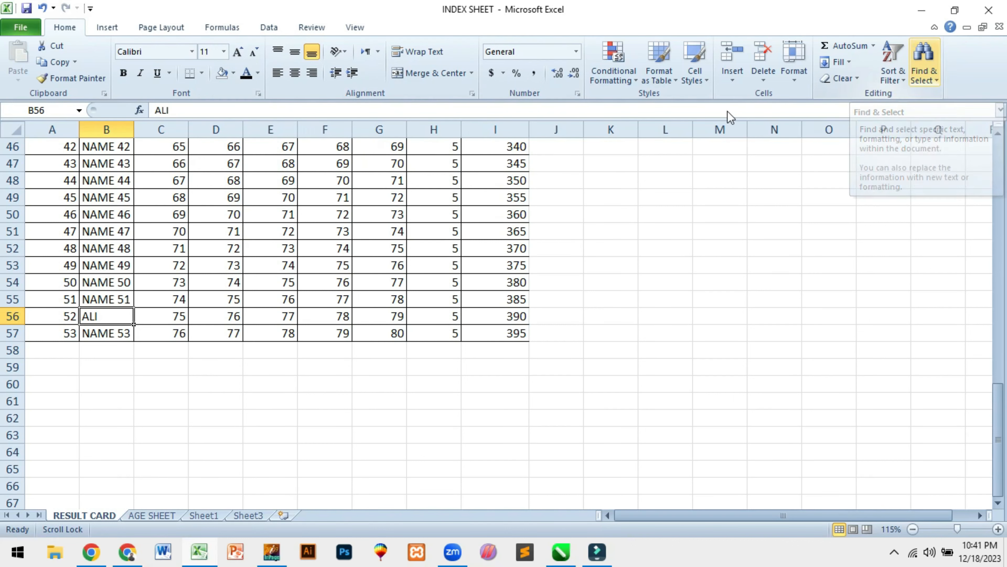
Step: Replace the found student name in B56 with an empty replacement value
left_click(924, 61)
left_click(887, 112)
left_click(291, 107)
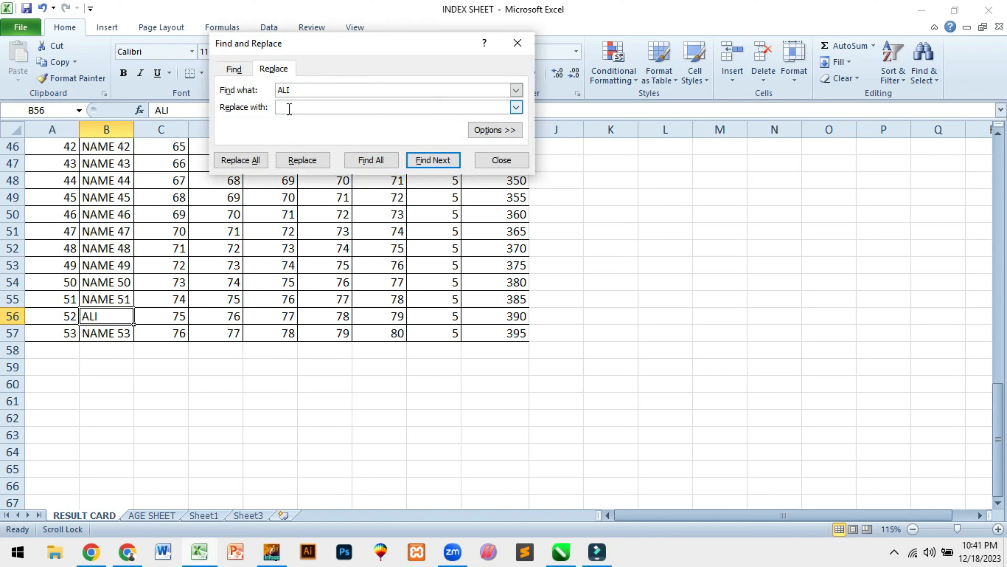
left_click(305, 155)
Step: Enter a new student name as the replacement text and try replacing the searched name, first singly and then everywhere
type("AKRAM")
left_click(301, 161)
left_click(485, 319)
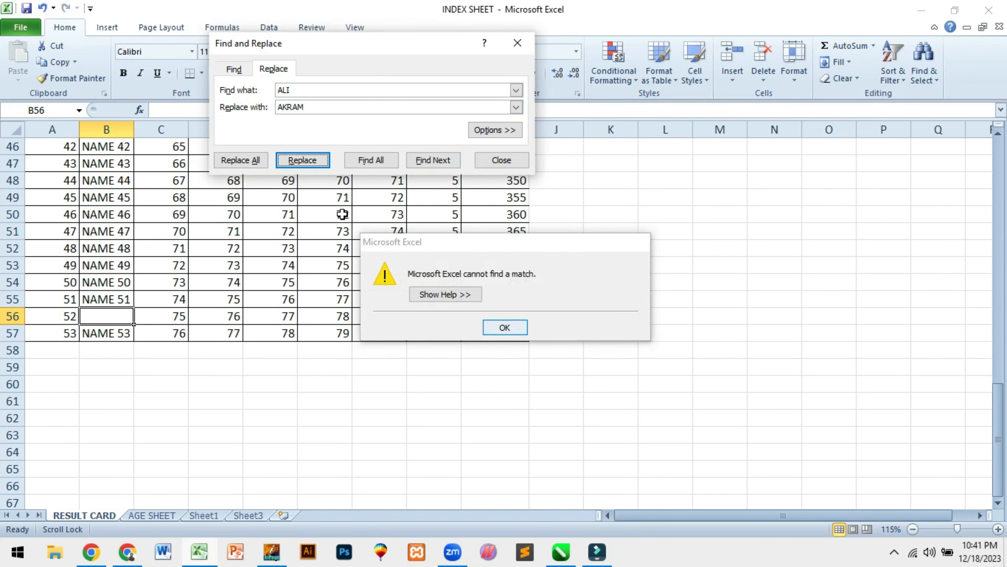
left_click(250, 165)
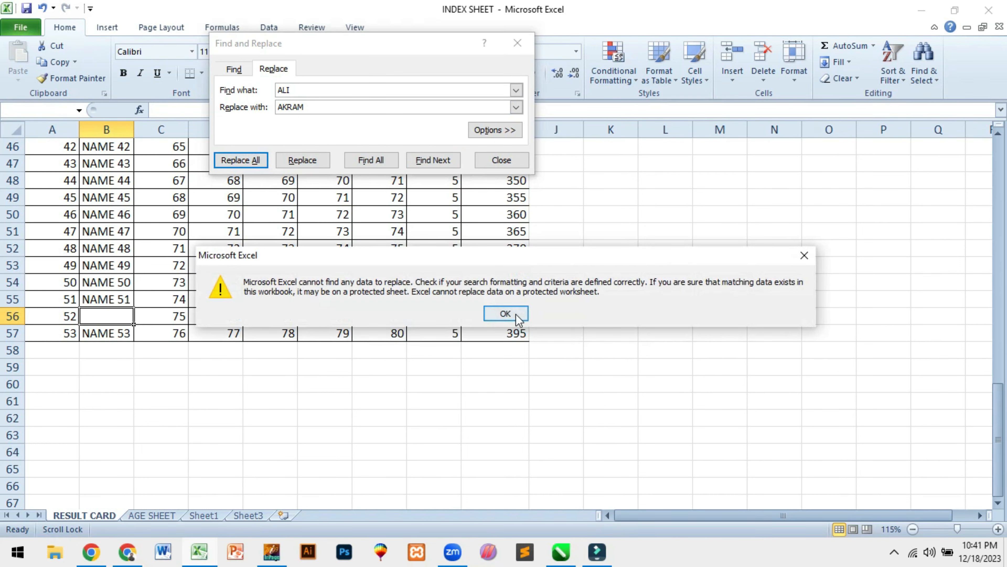
left_click(506, 313)
left_click(501, 160)
Step: Starting from the NAME header, replace all occurrences of the searched student name with the stored replacement name and check row 56
scroll(150, 263, "up", 15)
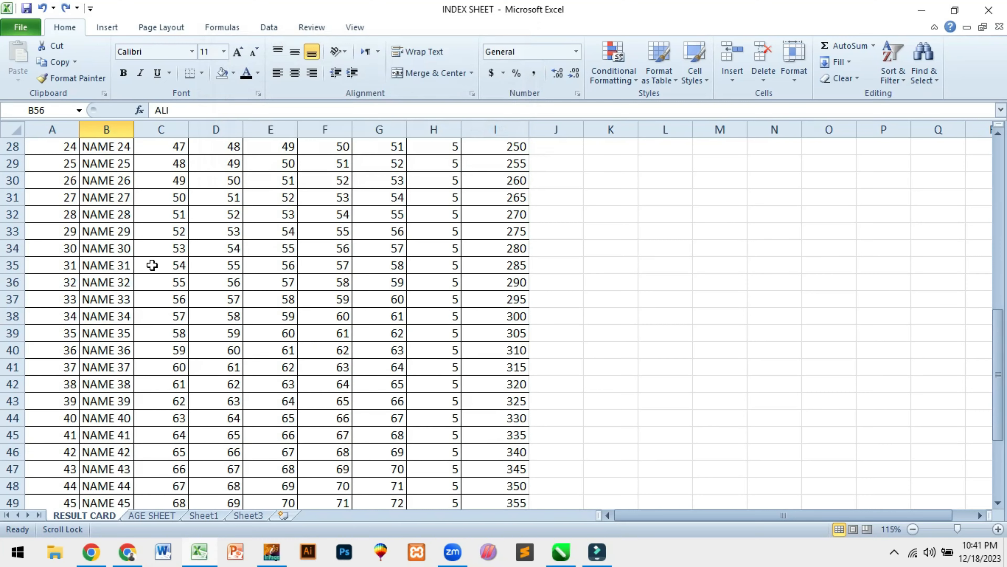
left_click(115, 198)
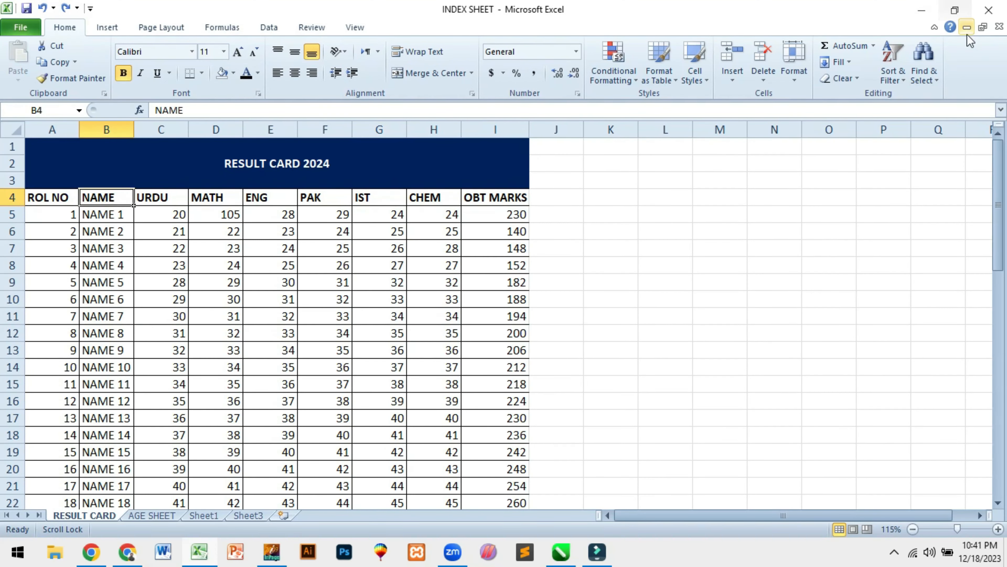
left_click(924, 60)
left_click(909, 96)
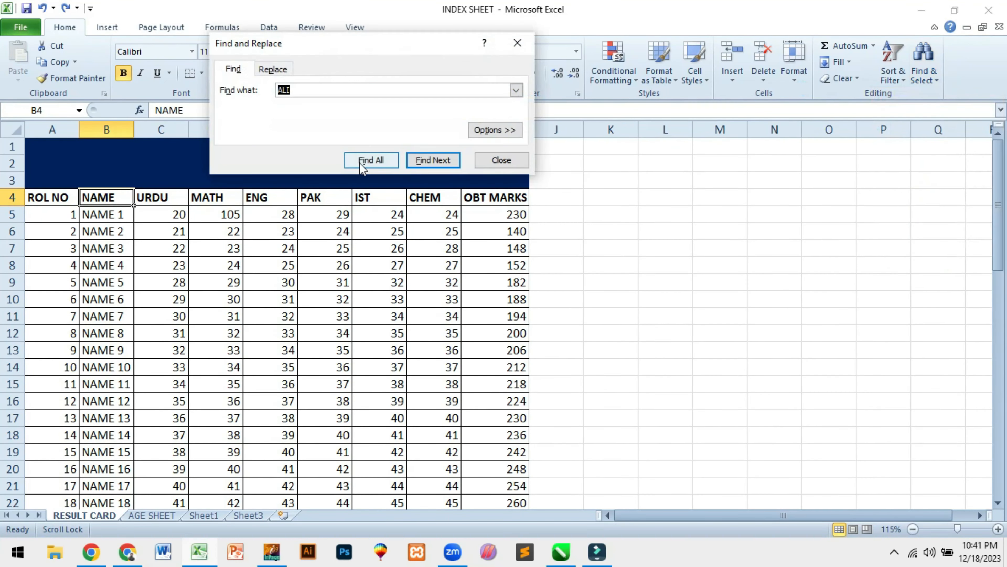
left_click(287, 72)
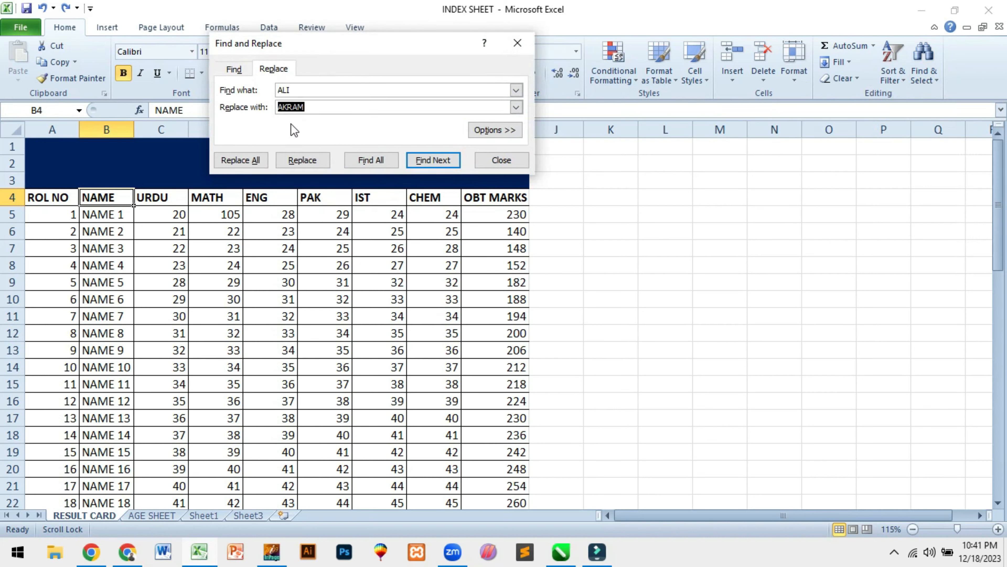
left_click(246, 160)
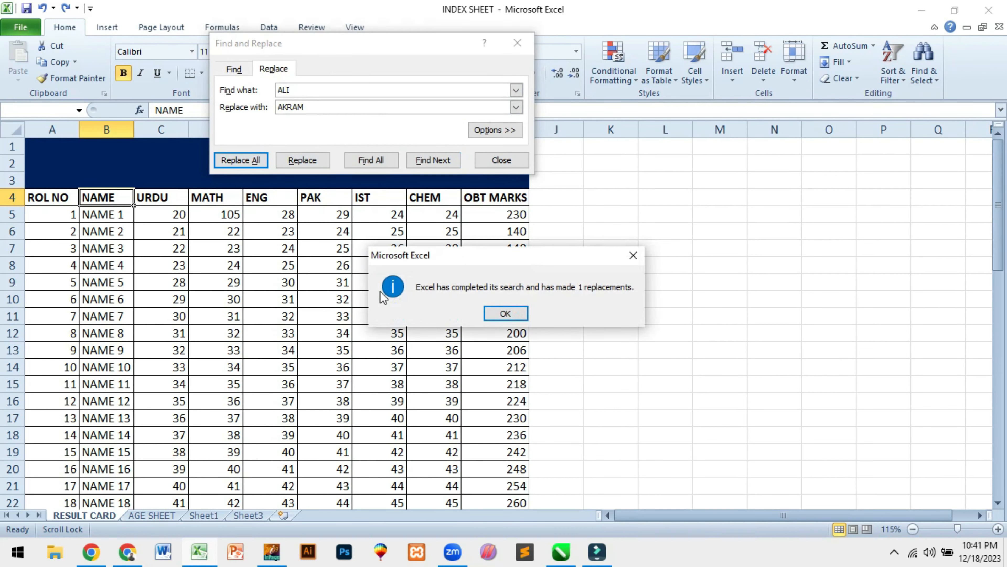
left_click(505, 313)
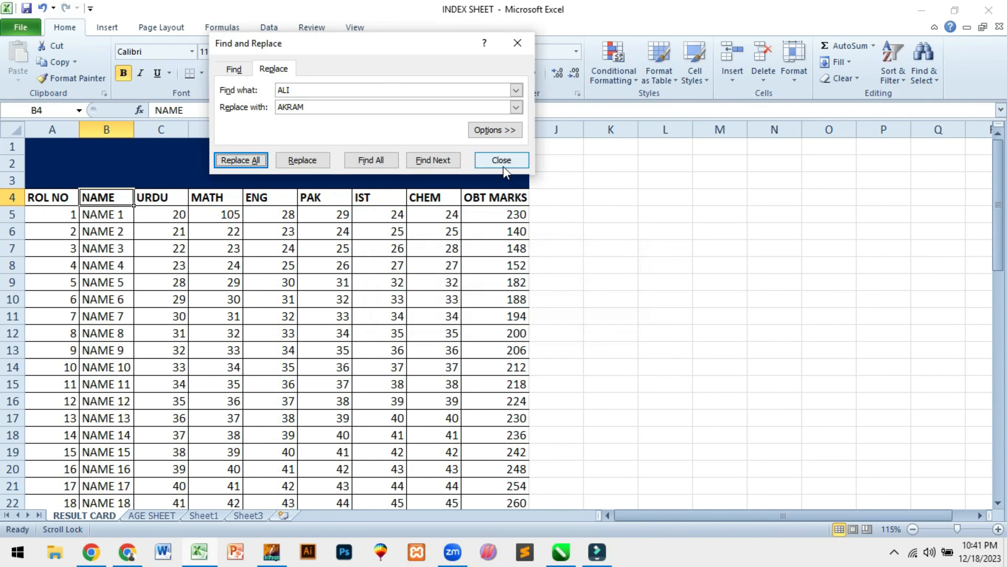
left_click(501, 160)
scroll(342, 286, "down", 11)
scroll(124, 460, "down", 5)
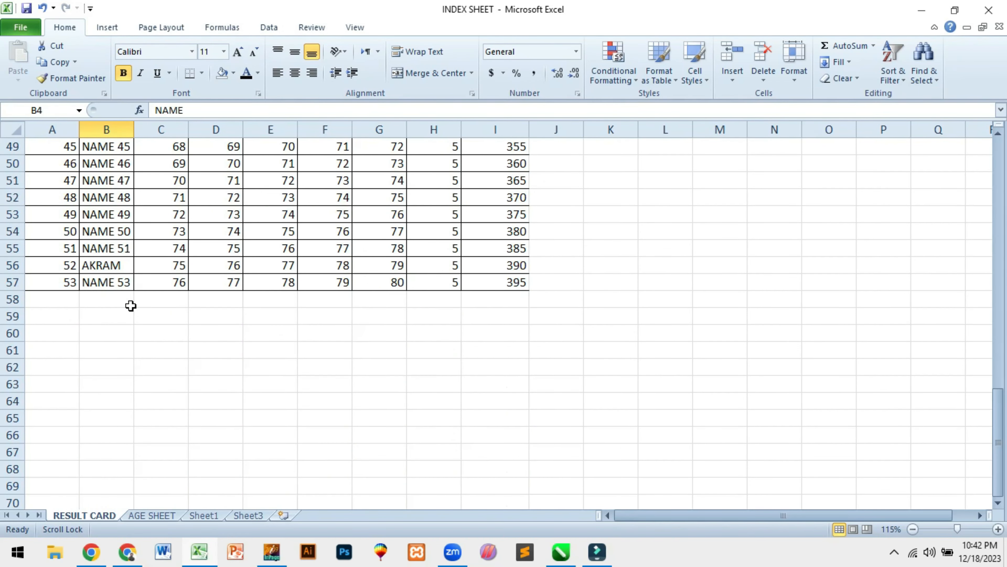
scroll(123, 285, "up", 16)
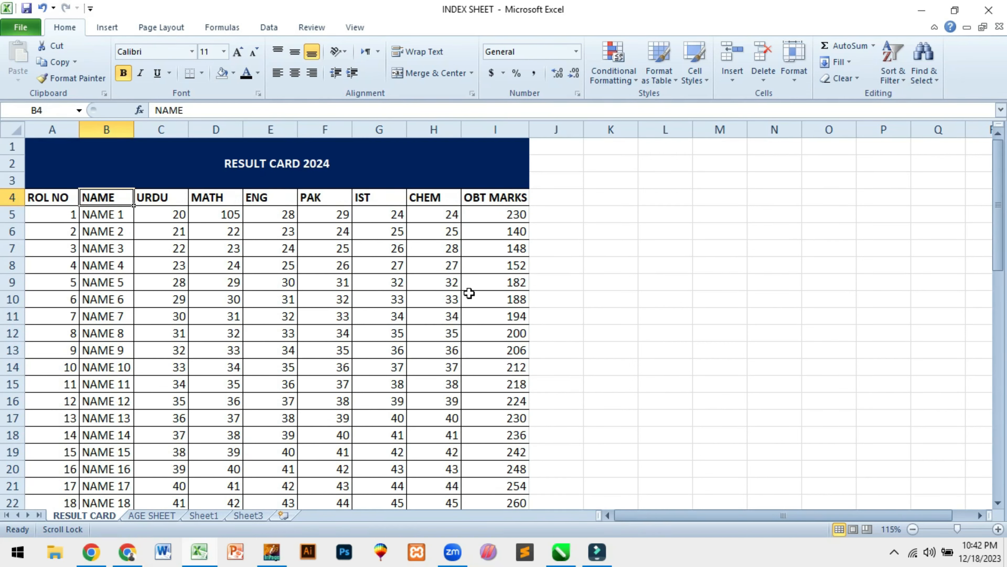
Step: Enter PANADOL+A1 as the name for roll number 50 in cell B54
scroll(116, 397, "down", 5)
scroll(116, 398, "down", 8)
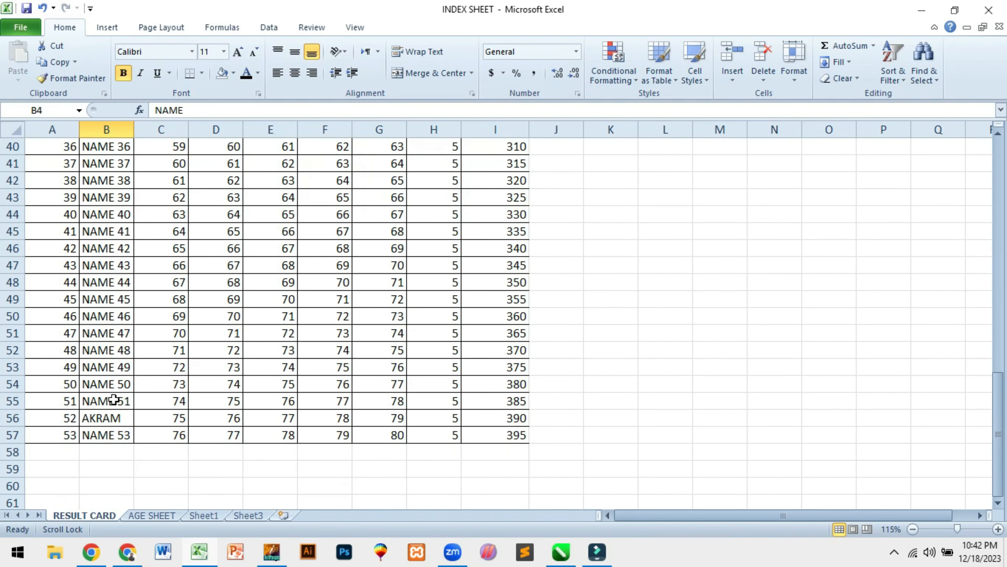
left_click(109, 385)
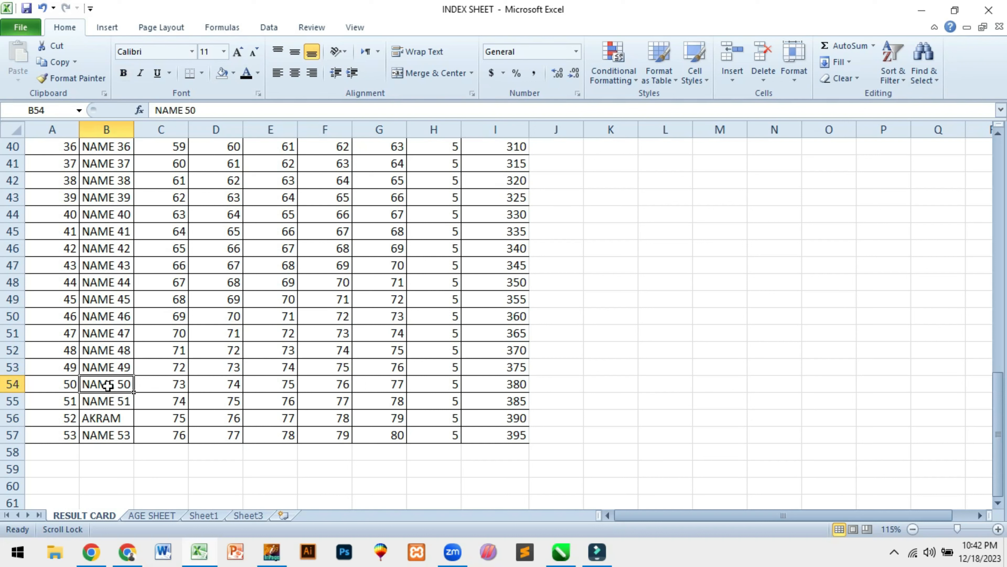
type("PA")
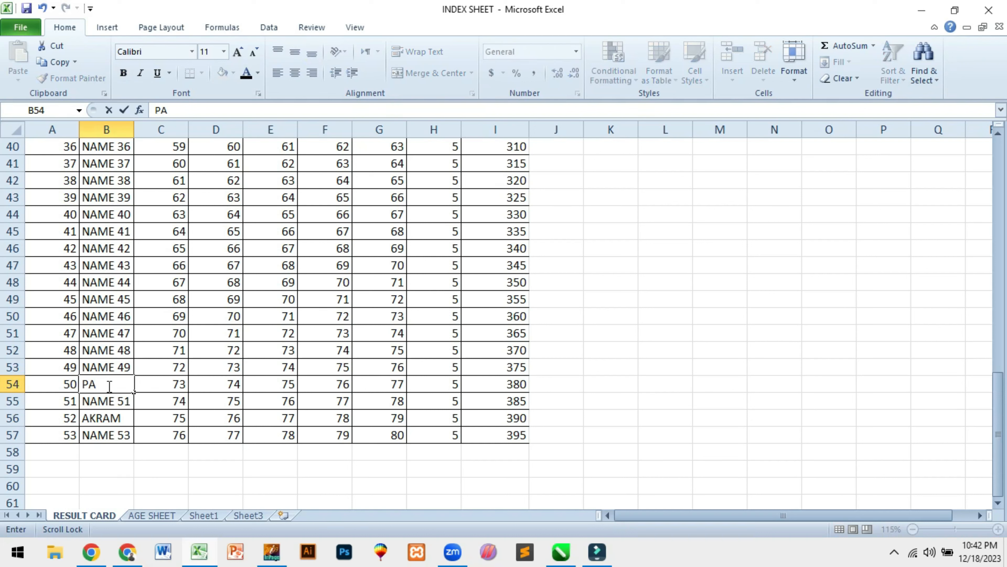
type("NADOL+")
key("ctrl+Home")
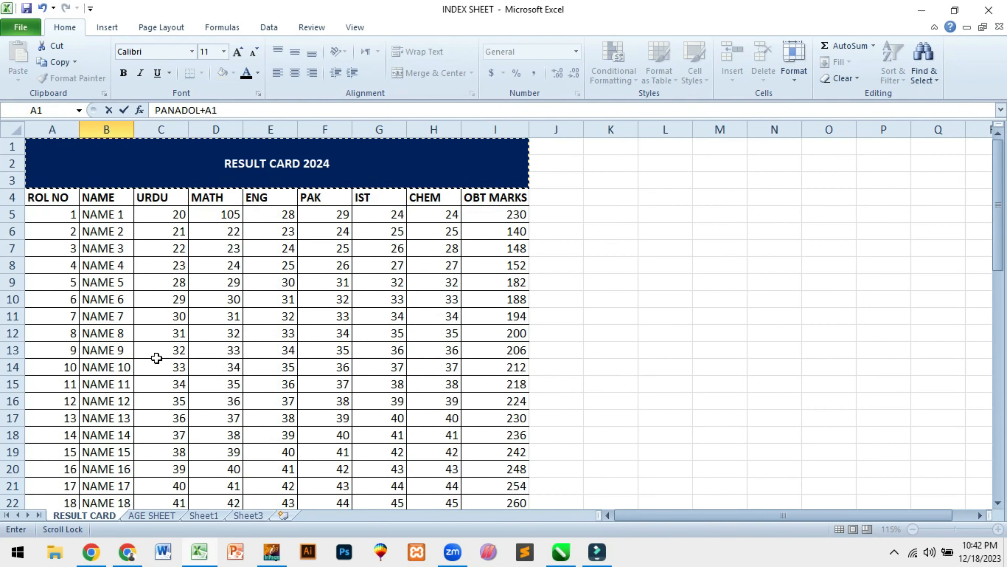
left_click(113, 201)
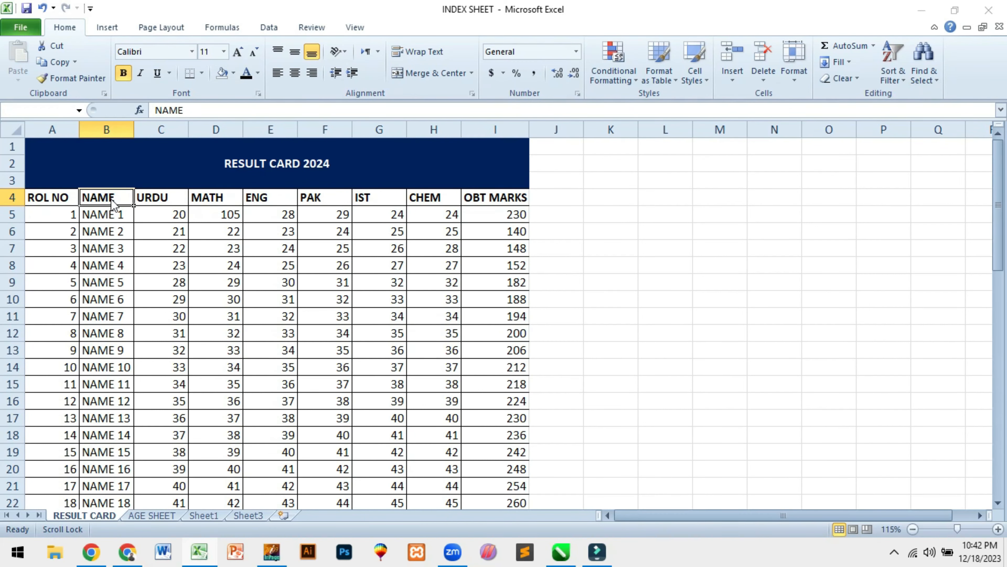
left_click(502, 314)
Step: Find the next cell containing PANADOL in the result card and close the search
left_click(926, 59)
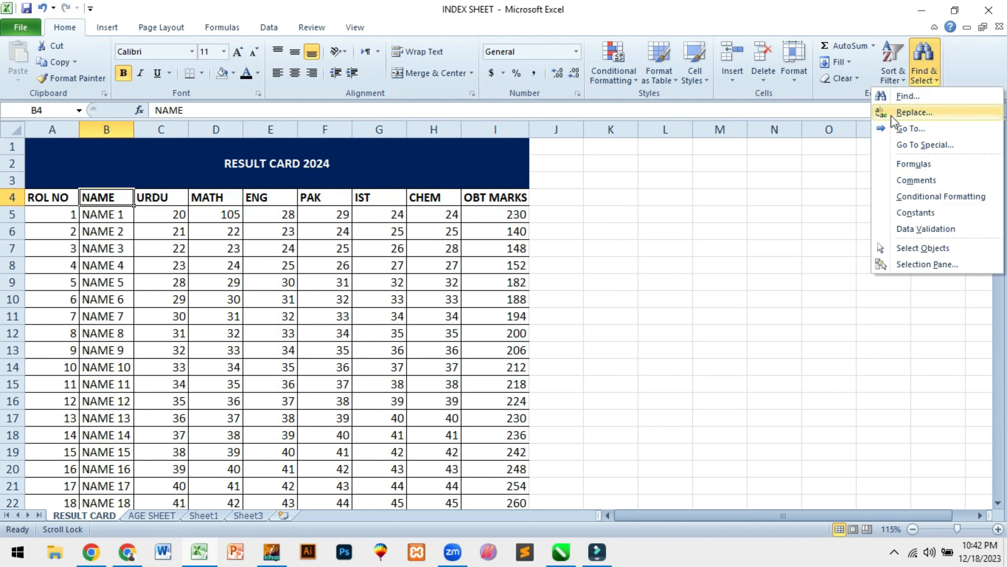
left_click(923, 99)
type("PAND")
key("BackSpace")
type("ADOL")
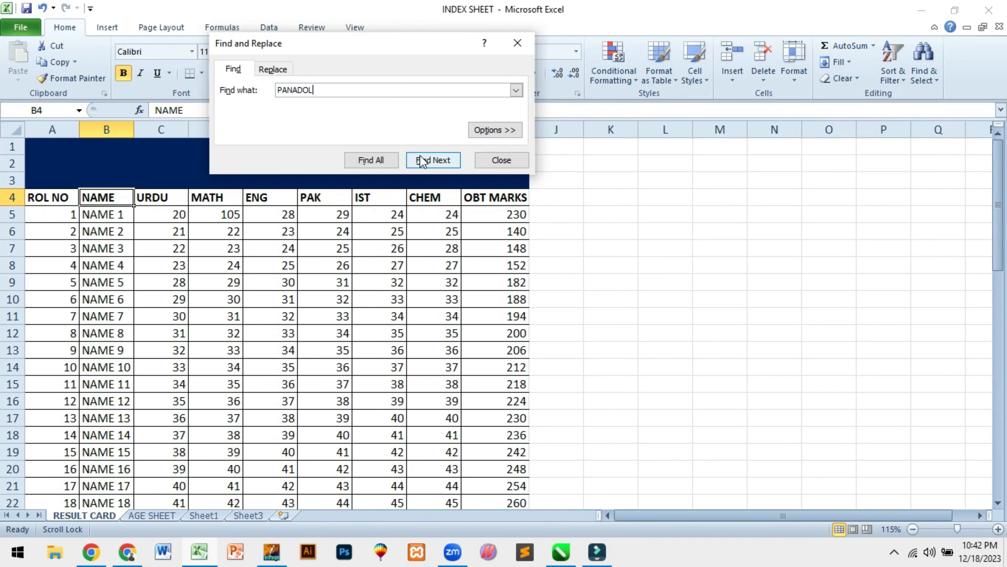
left_click(423, 161)
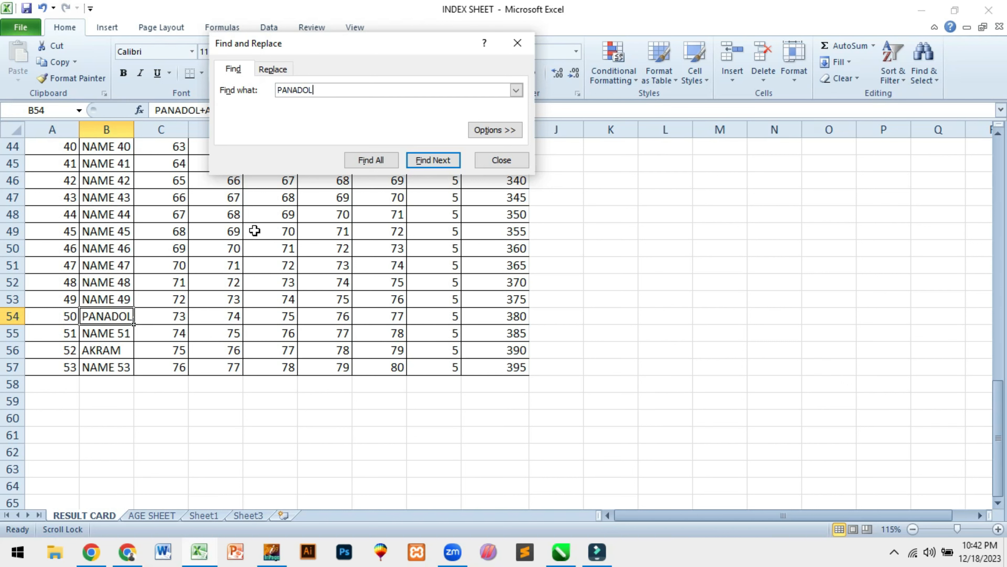
left_click(500, 159)
Step: Sort roll numbers A5:A14 from largest to smallest, continuing with the current selection only
scroll(428, 317, "up", 14)
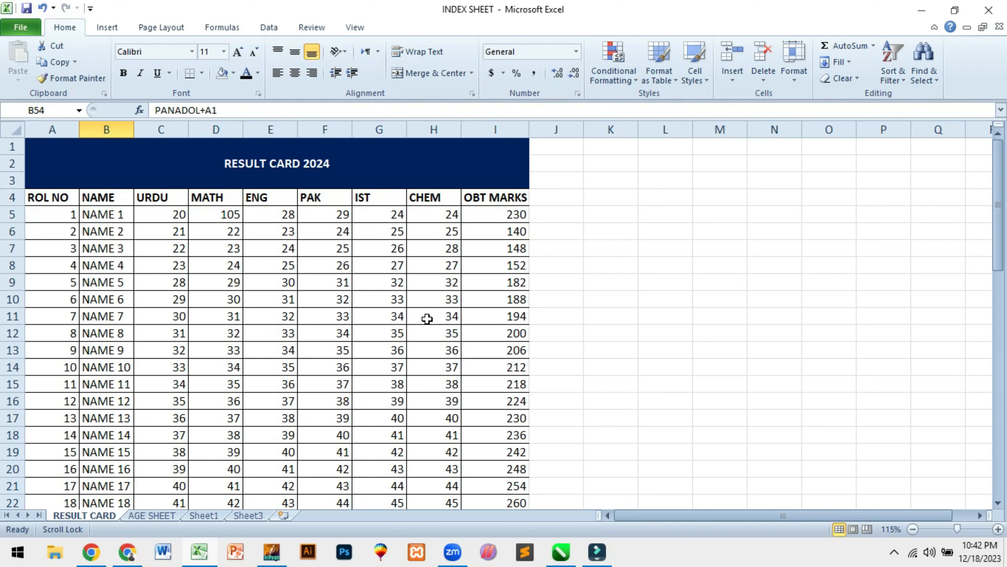
left_click_drag(51, 214, 58, 368)
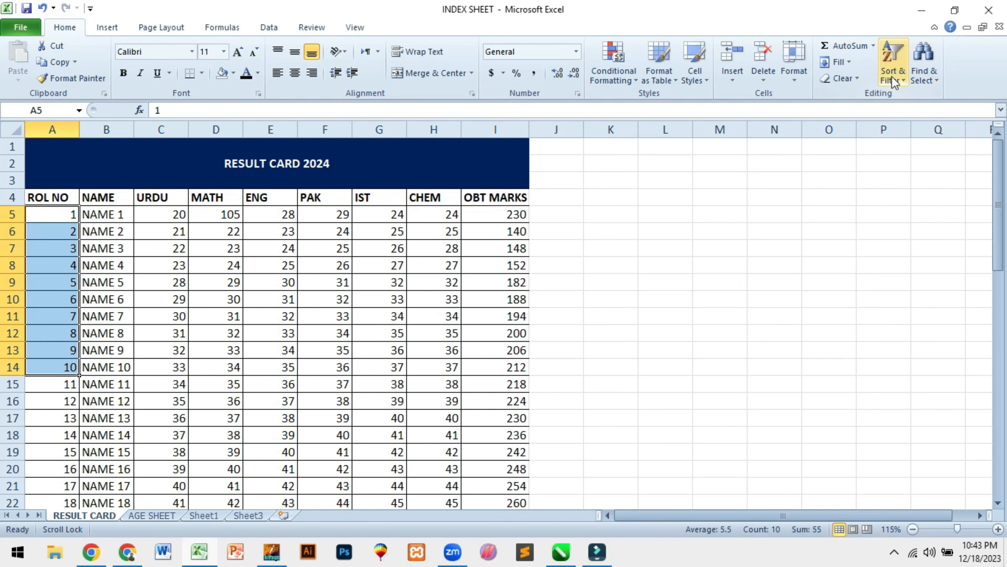
left_click(899, 69)
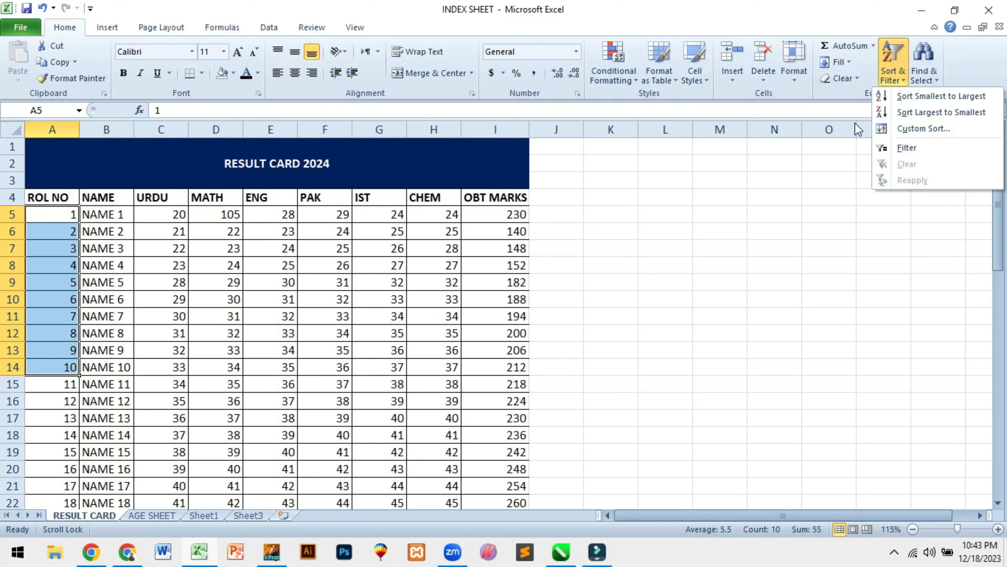
left_click(925, 112)
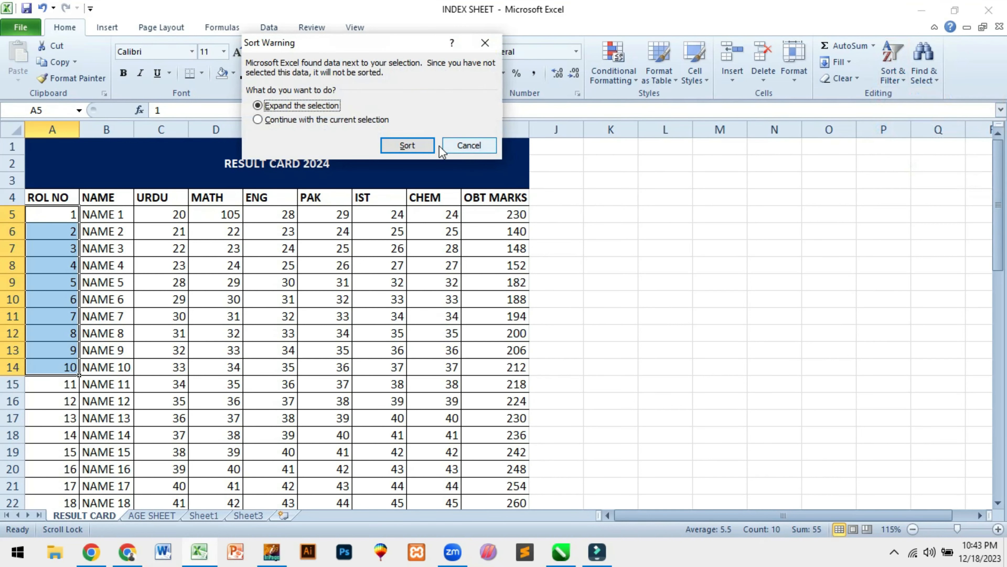
left_click(322, 119)
left_click(406, 145)
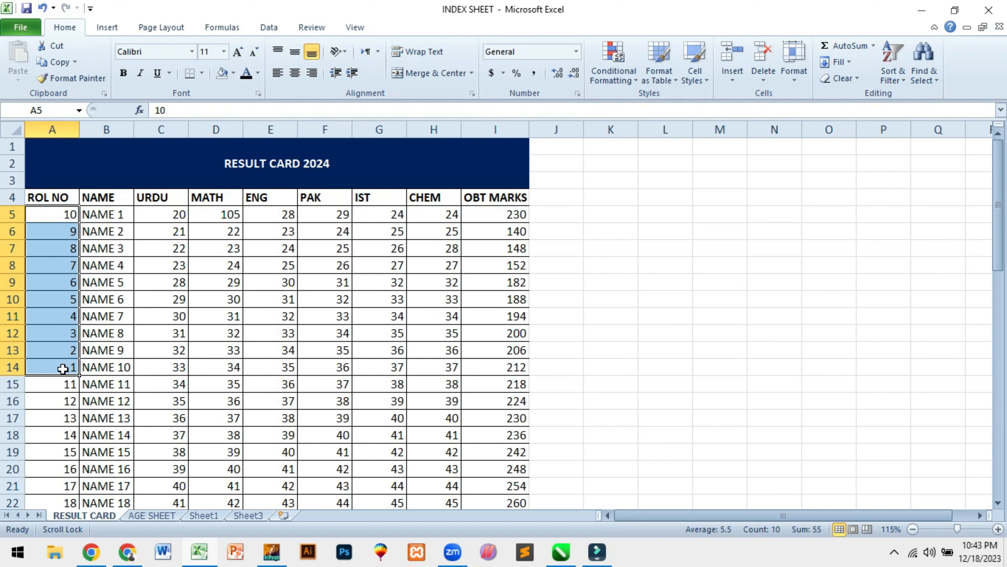
Step: Sort the selected roll numbers A5:A14 from smallest to largest, continuing with the current selection only
left_click(892, 71)
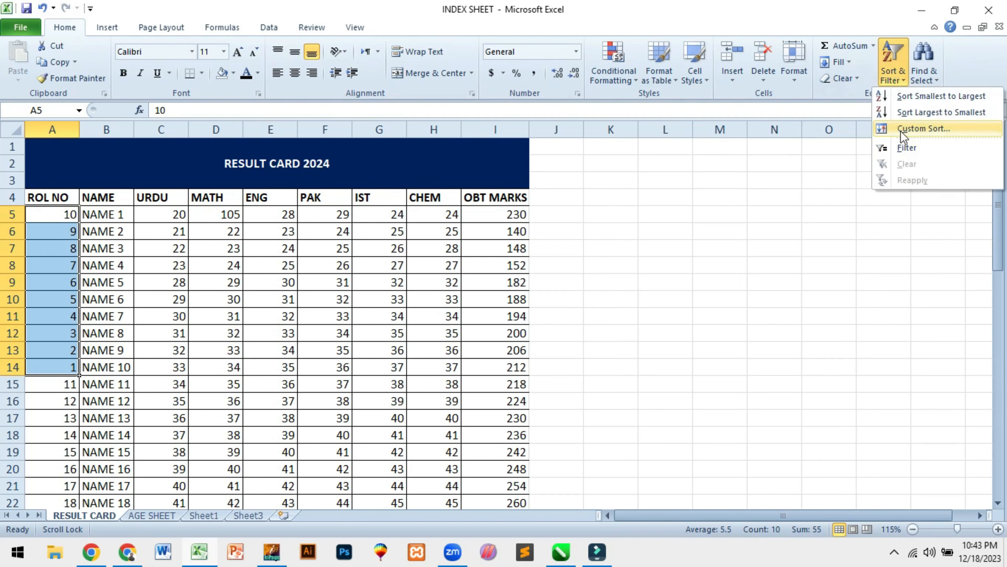
left_click(908, 98)
left_click(285, 120)
left_click(406, 146)
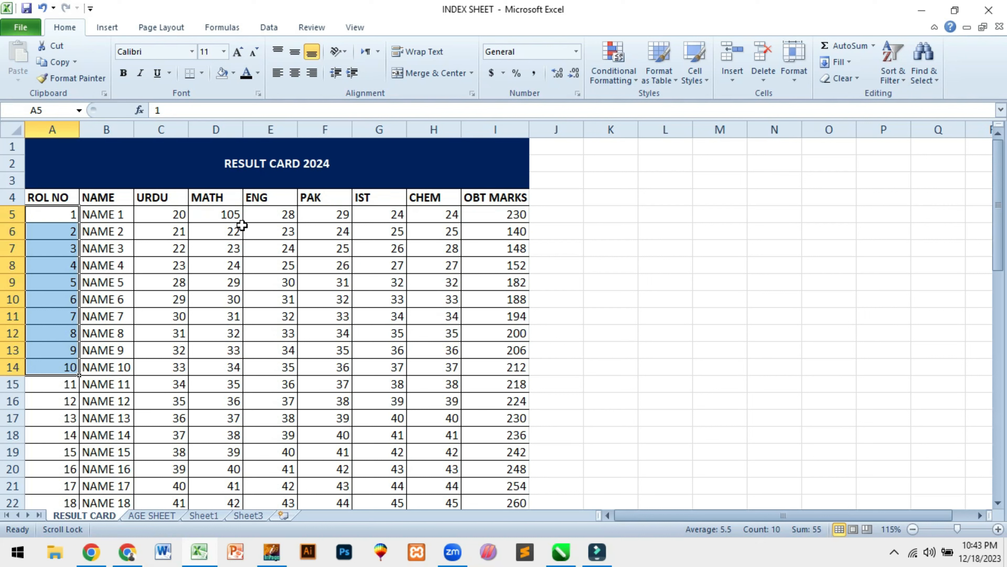
left_click(680, 250)
left_click_drag(73, 215, 482, 367)
left_click(368, 342)
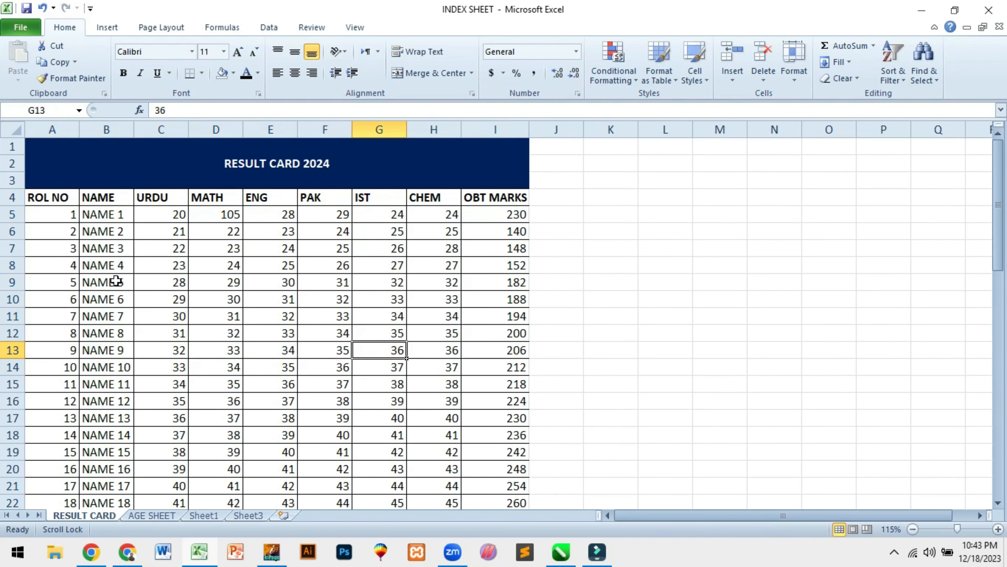
Step: Clear all contents and formatting from the result rows in A8:I12, and undo the clearing
left_click_drag(74, 265, 494, 328)
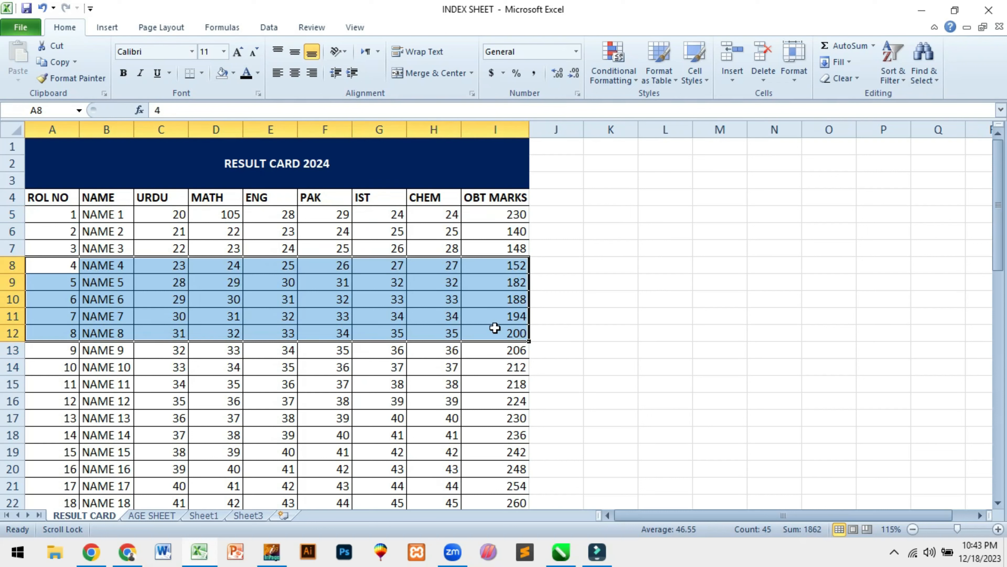
left_click(853, 80)
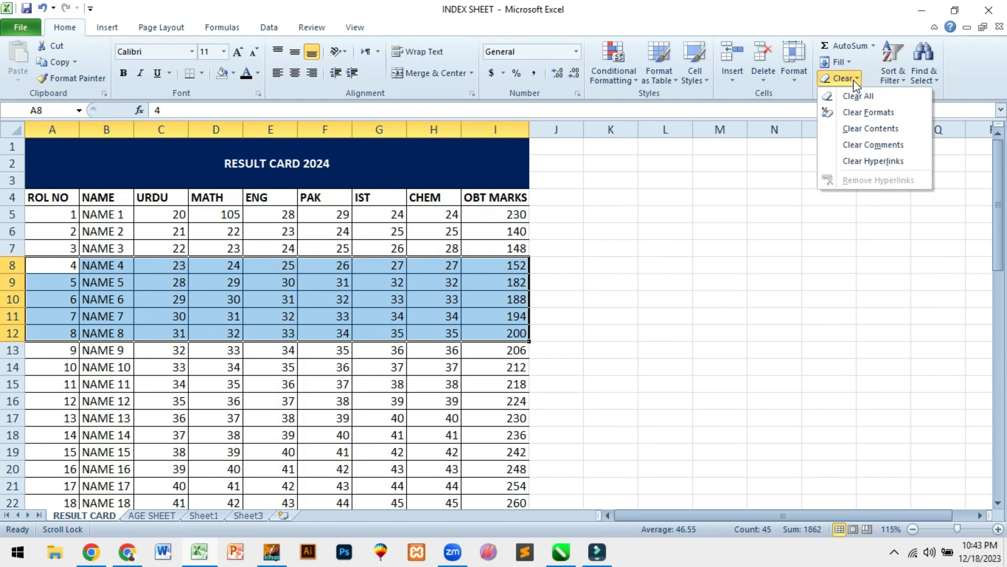
left_click(861, 95)
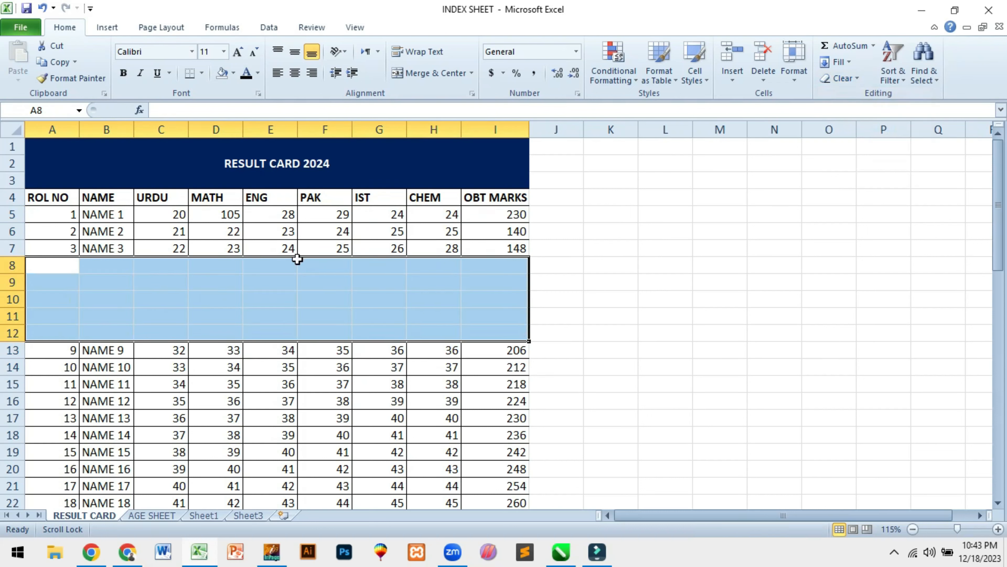
key("ctrl+z")
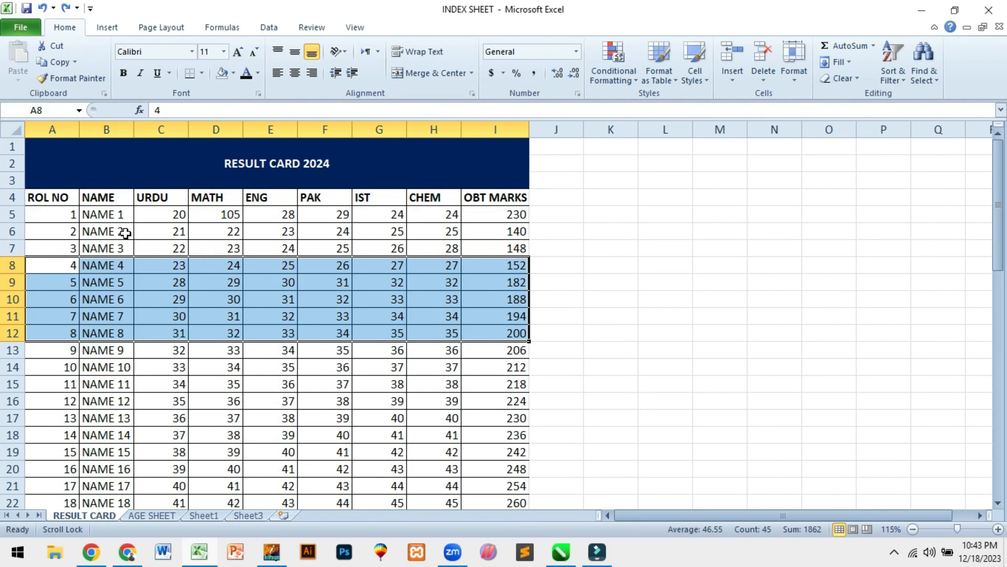
Step: Clear only the formats from the result rows in A8:I12, and undo that change
left_click(840, 80)
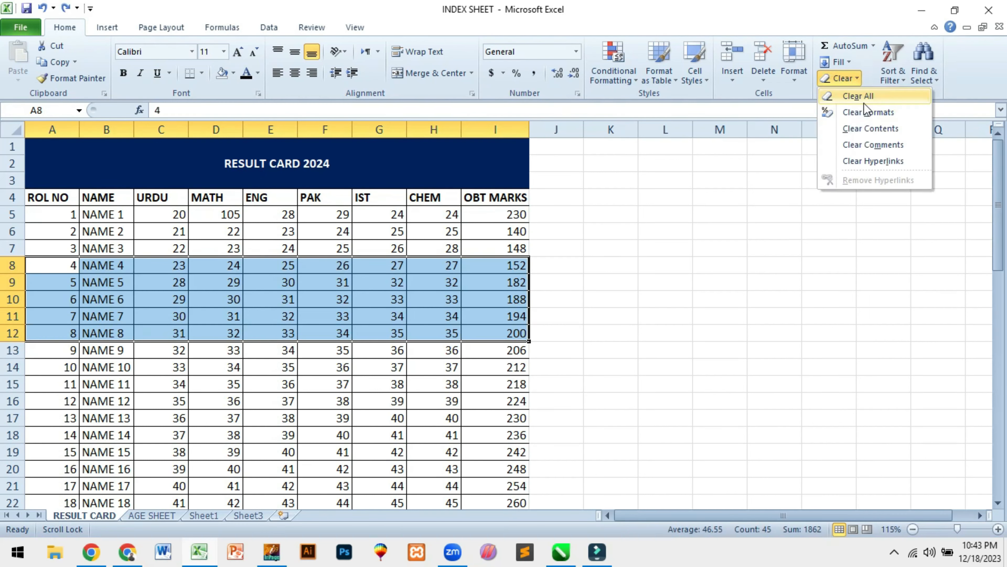
left_click(864, 112)
key("ctrl+z")
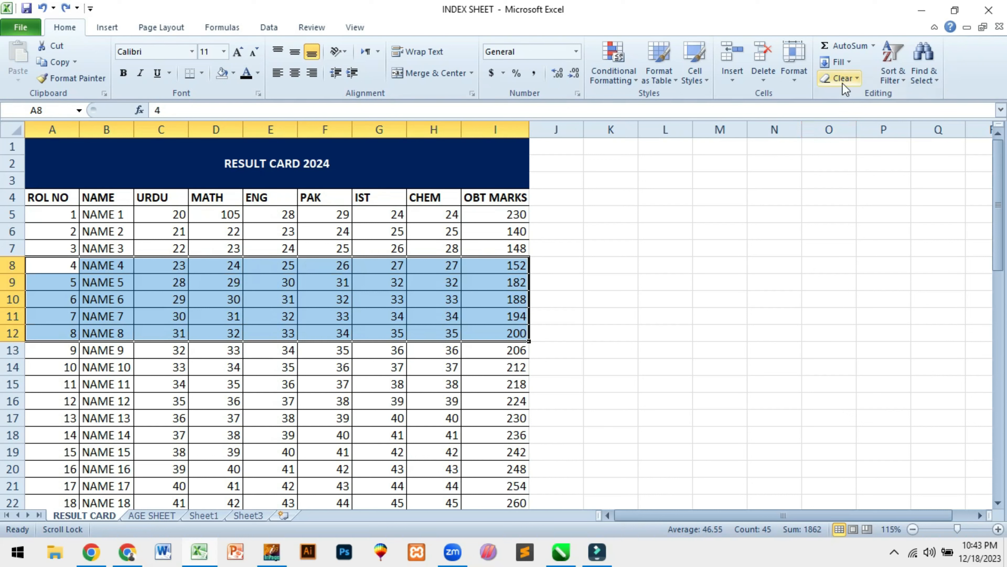
Step: Clear only the contents of the result rows in A8:I12, and restore them by undoing
left_click(840, 80)
left_click(848, 126)
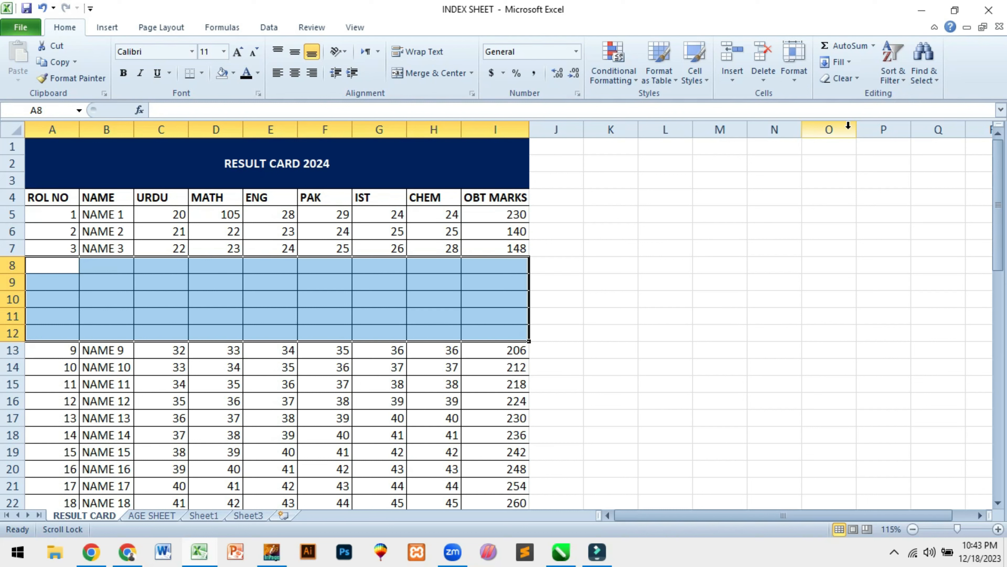
key("ctrl+z")
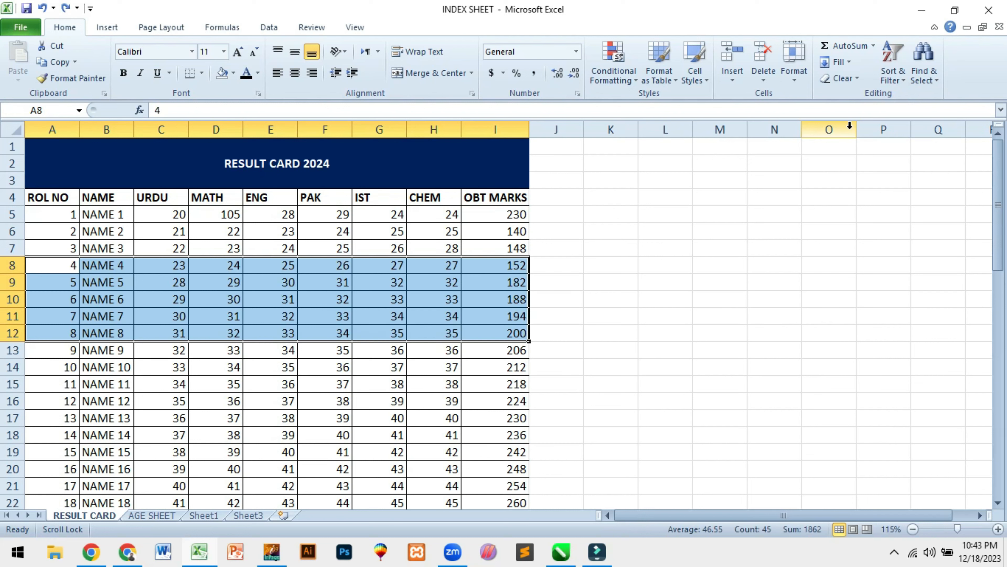
left_click(839, 79)
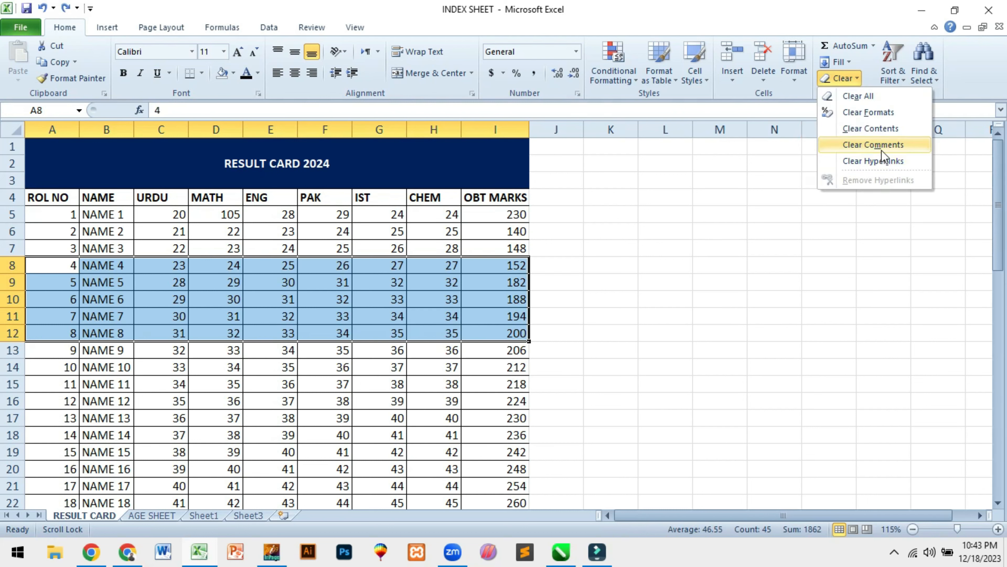
left_click(496, 282)
left_click(379, 282)
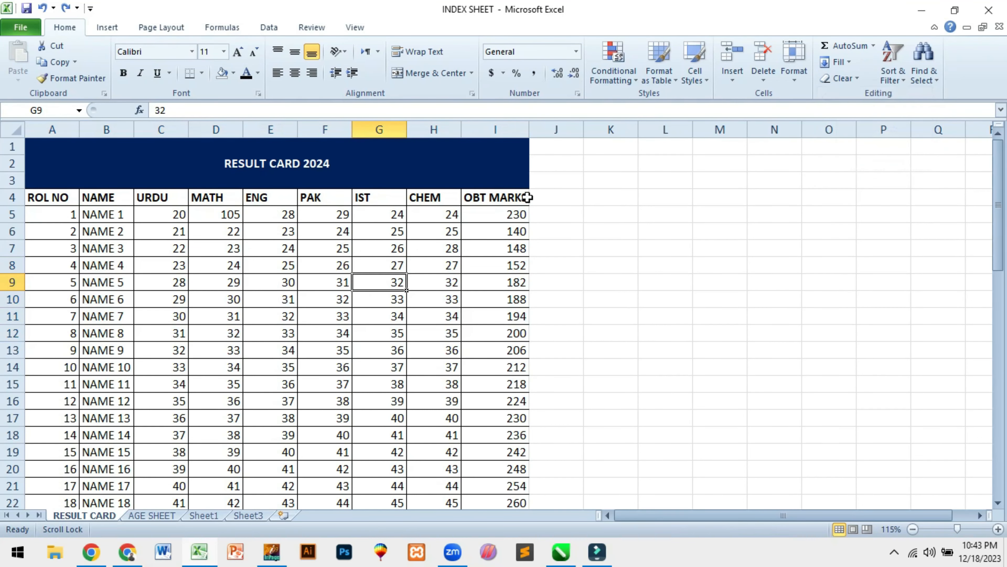
left_click(841, 63)
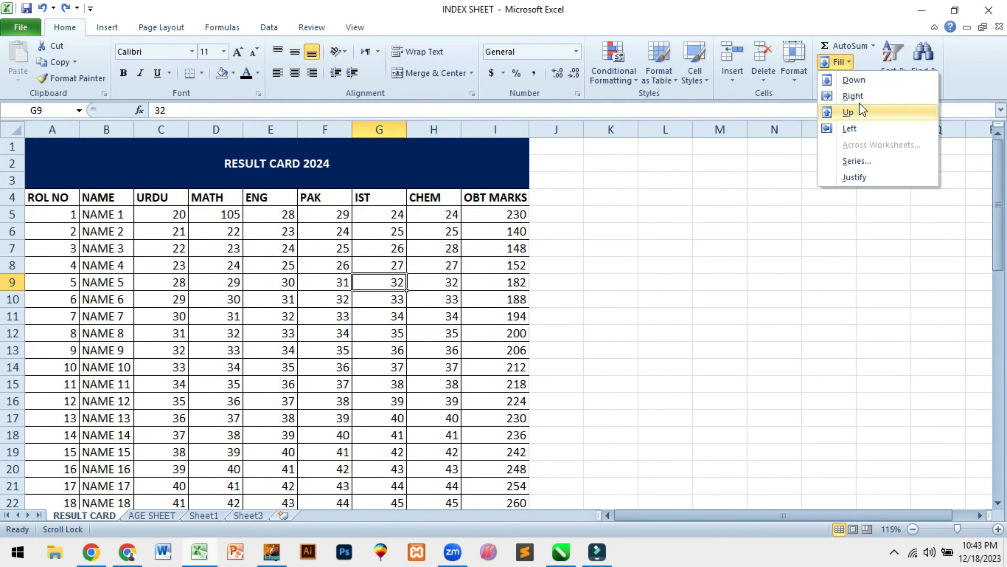
left_click(528, 264)
Step: Delete the IST marks in cells G10:G15
left_click_drag(387, 300, 384, 387)
key("Delete")
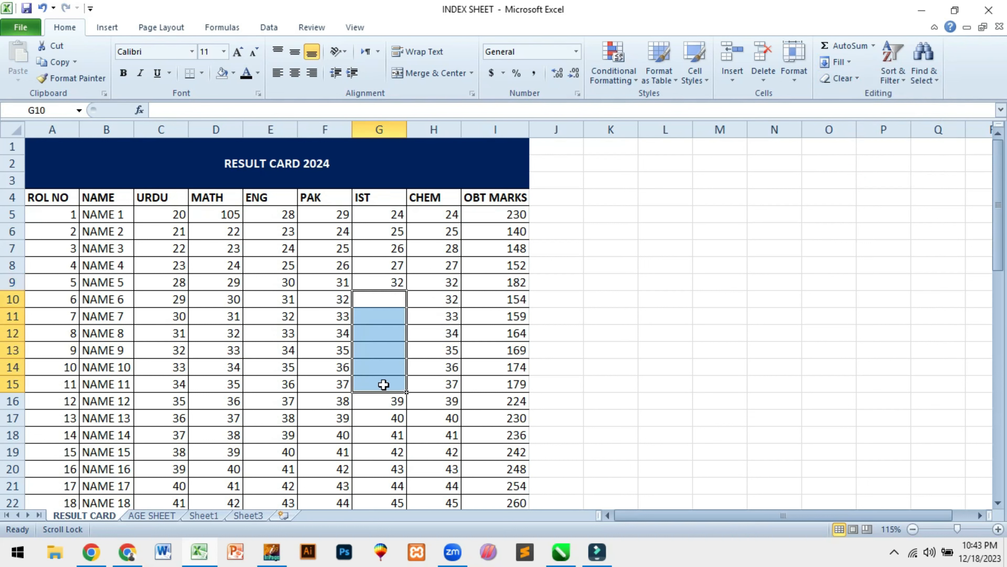
Step: Fill cell G9 down from the cell above it and copy its value through G15 in the IST column
left_click(397, 285)
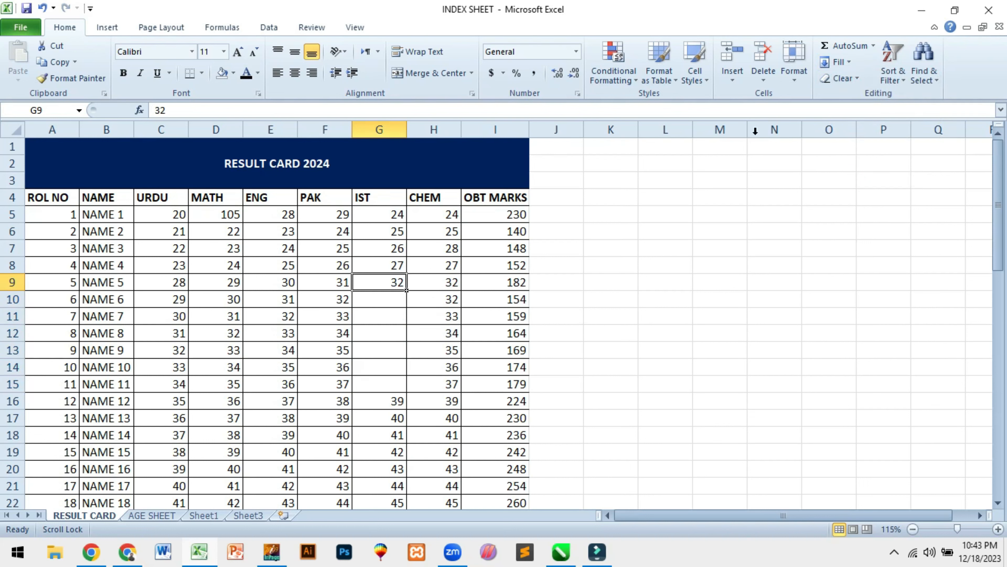
left_click(850, 65)
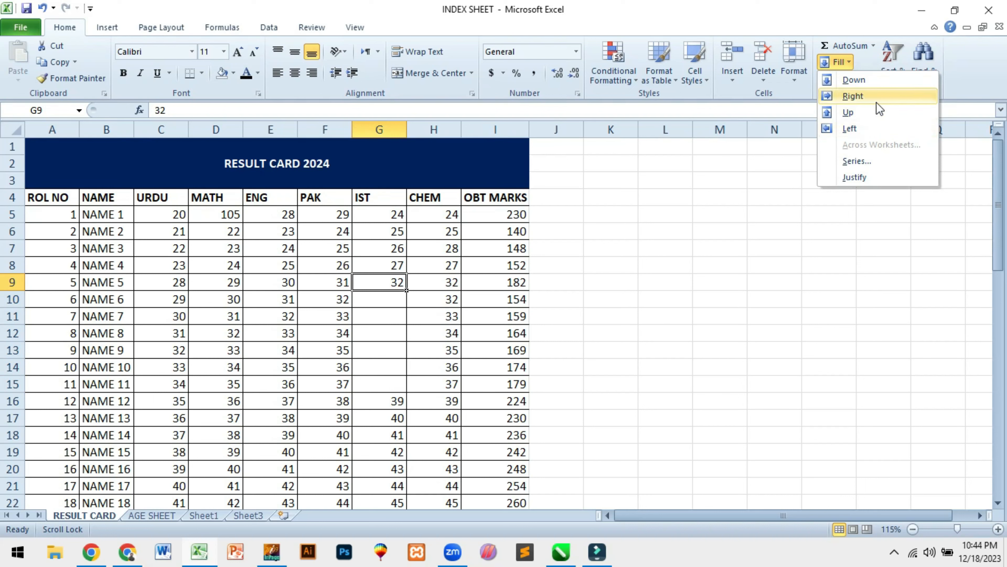
left_click(861, 84)
left_click_drag(406, 290, 412, 380)
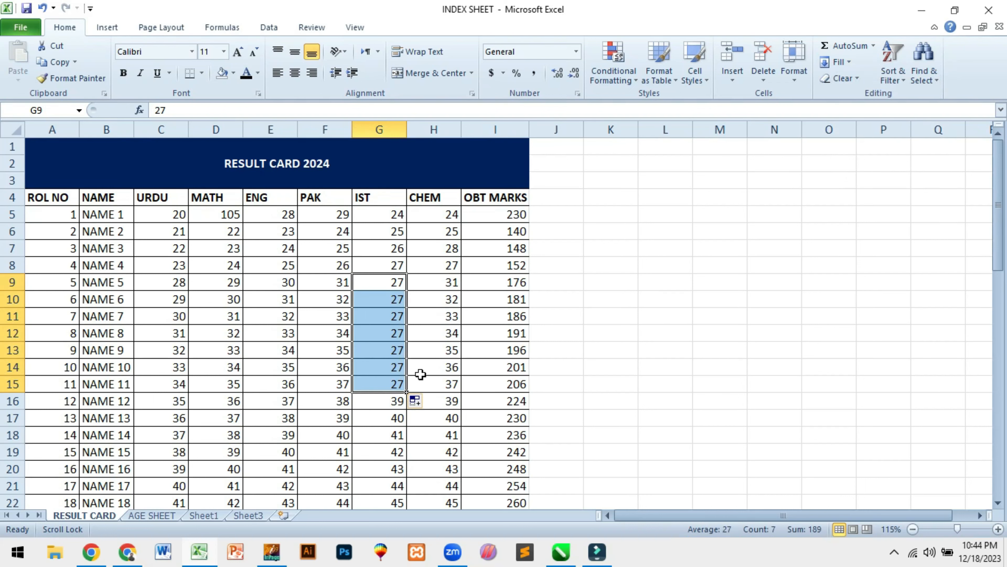
Step: Undo the fills and the deletion of the IST marks in G9:G15
key("ctrl+z")
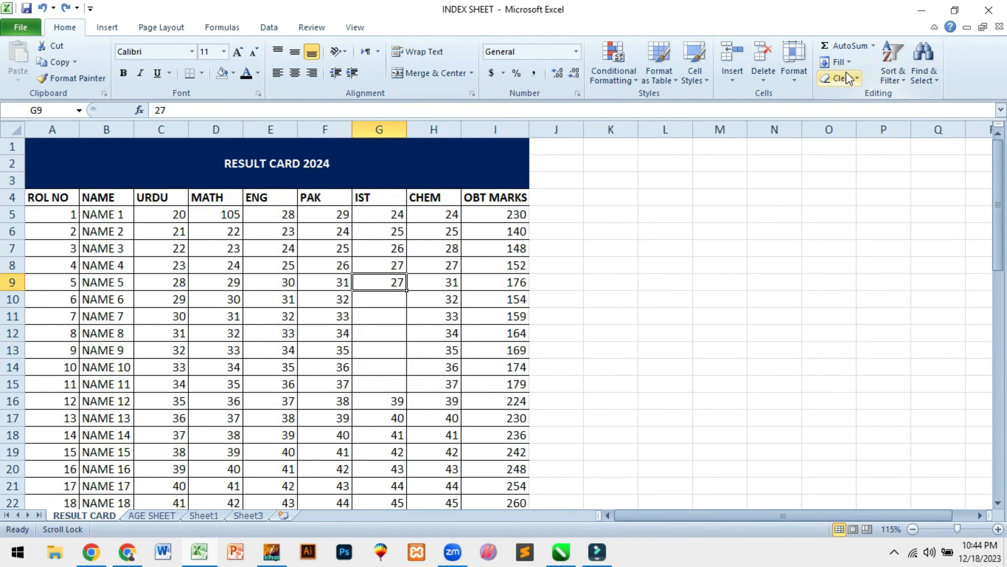
key("ctrl+z")
key("ctrl+z")
left_click(469, 293)
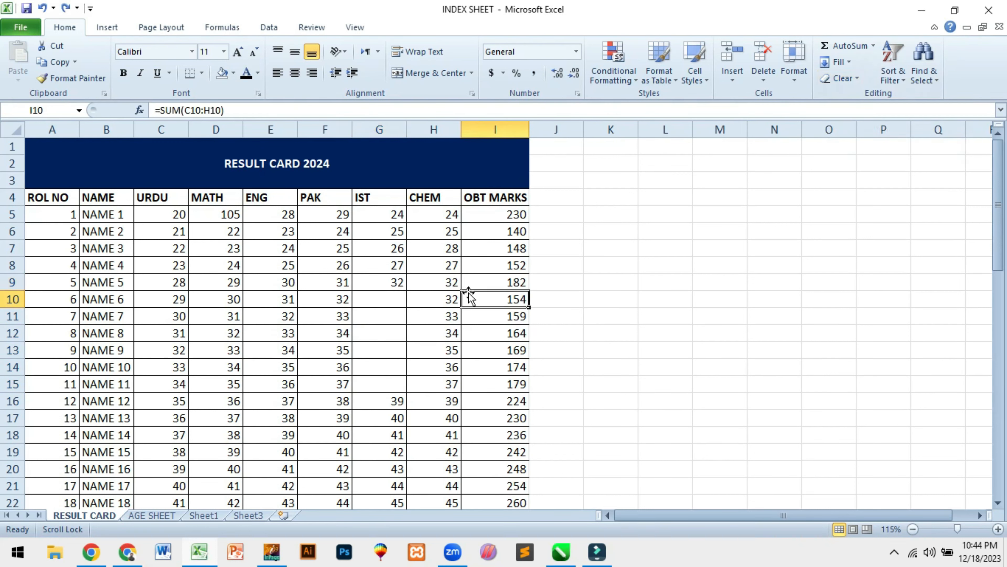
key("ctrl+y")
left_click(777, 159)
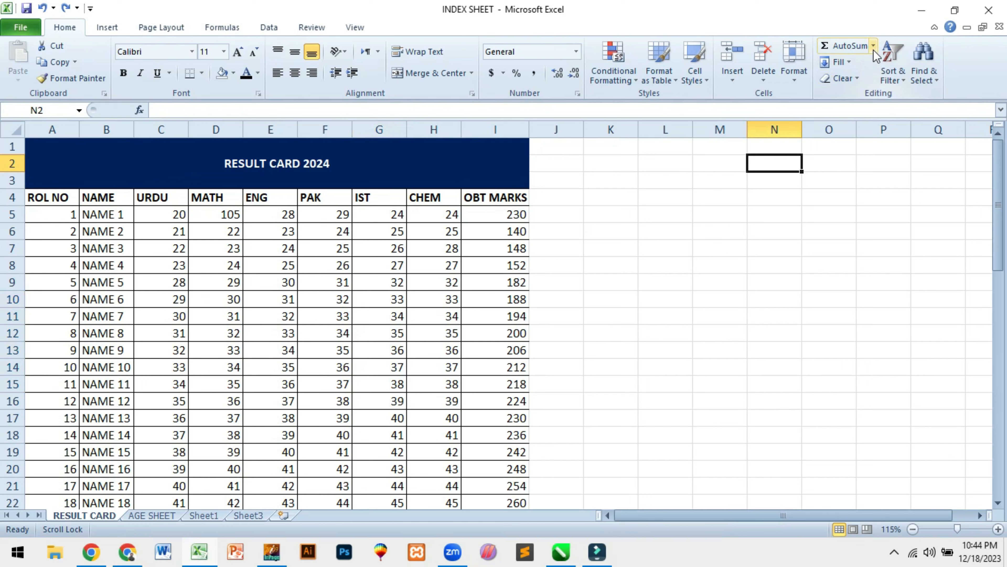
left_click(874, 50)
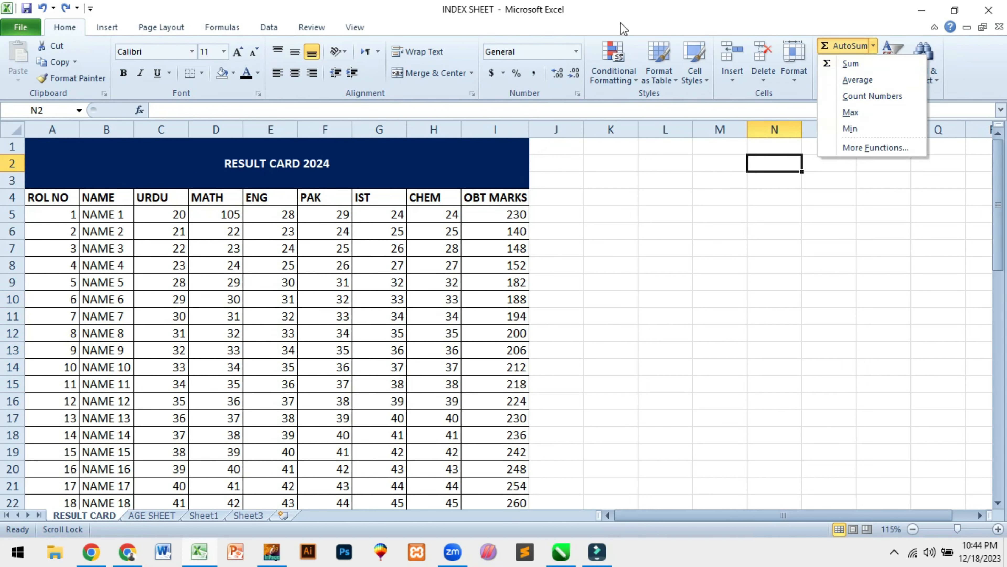
left_click(239, 27)
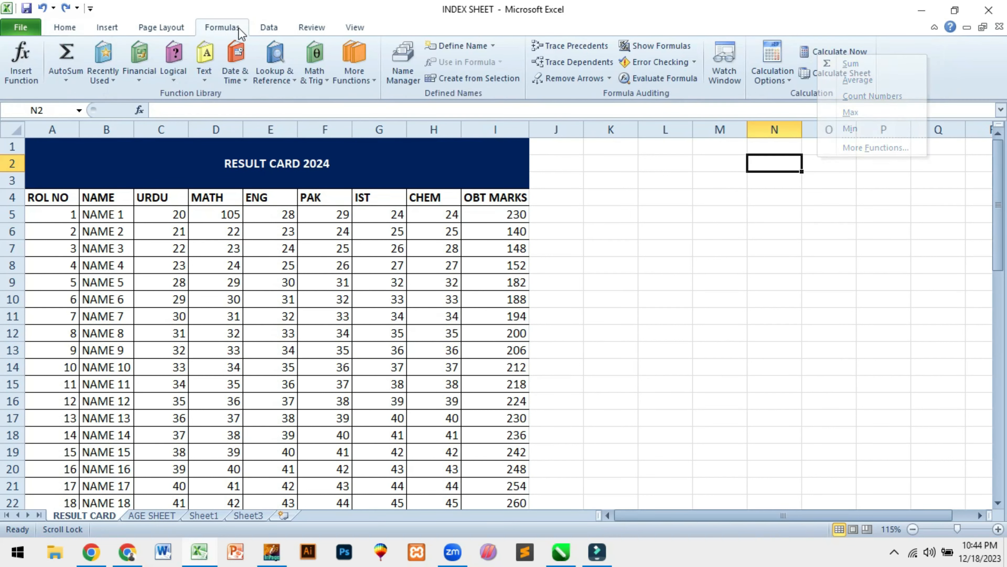
left_click(66, 81)
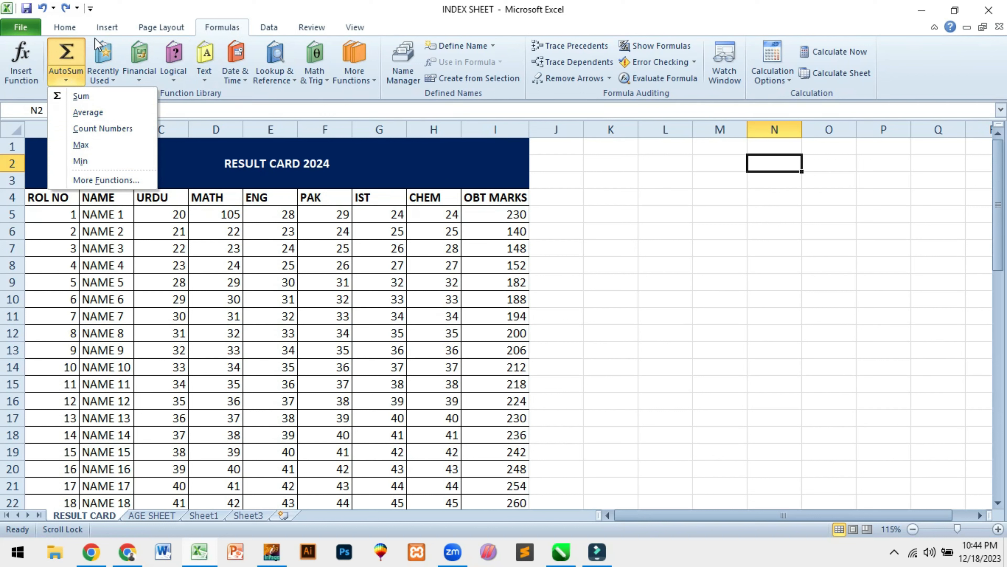
left_click(68, 29)
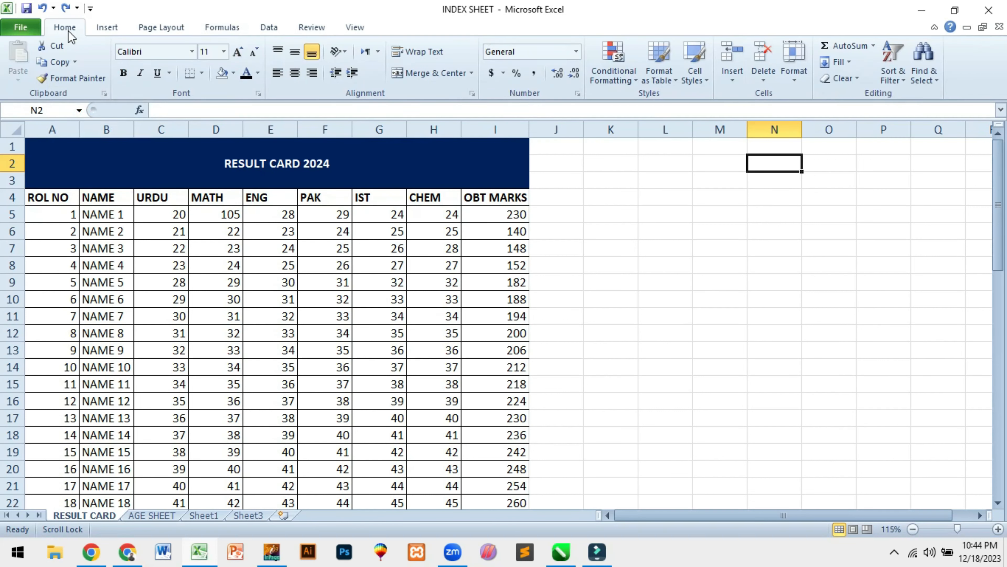